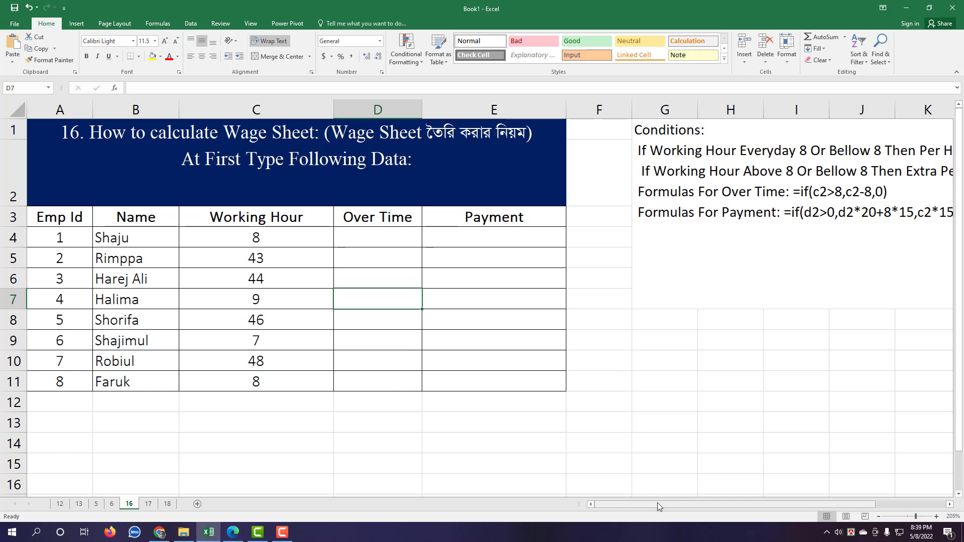
Step: Begin an IF formula in the first Over Time cell, D4, testing the working hours in C4
left_click_drag(658, 502, 718, 512)
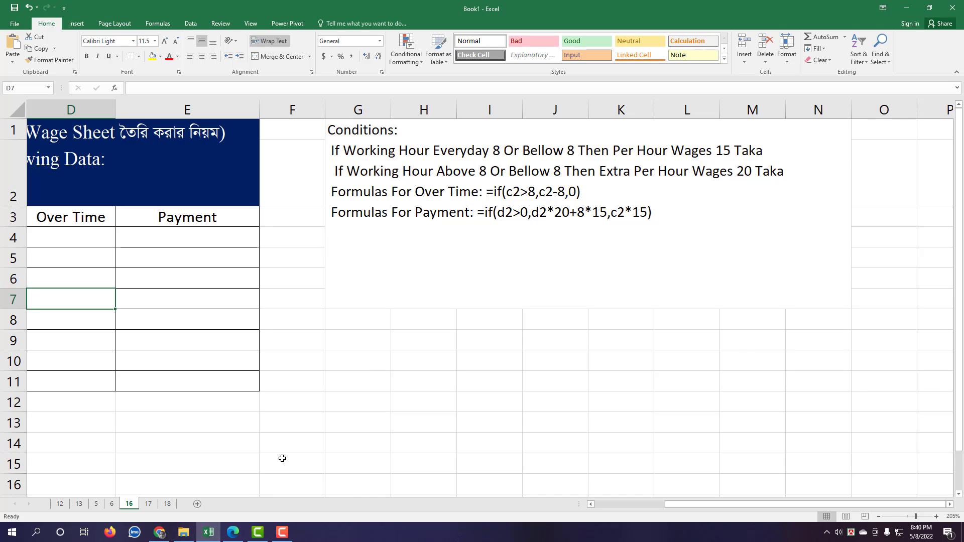
left_click_drag(795, 504, 719, 507)
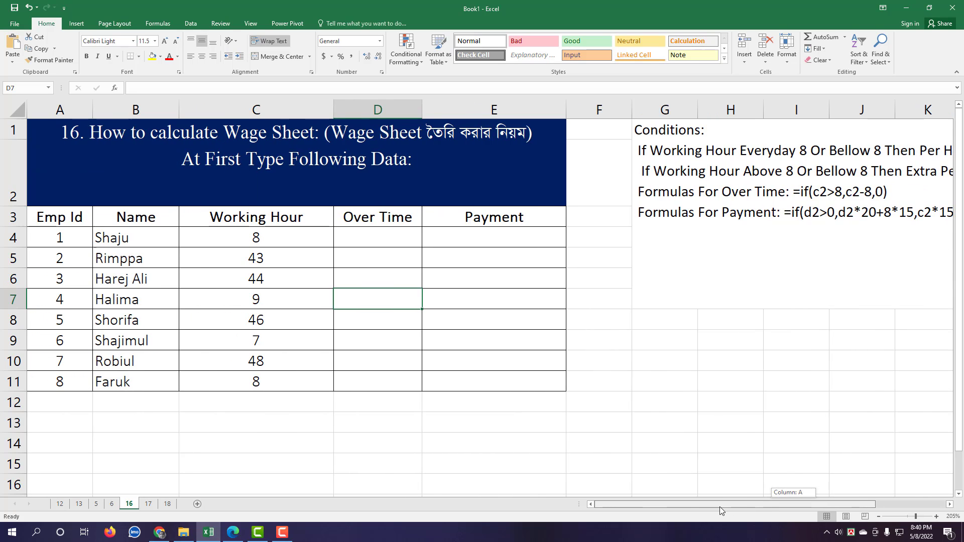
left_click(375, 235)
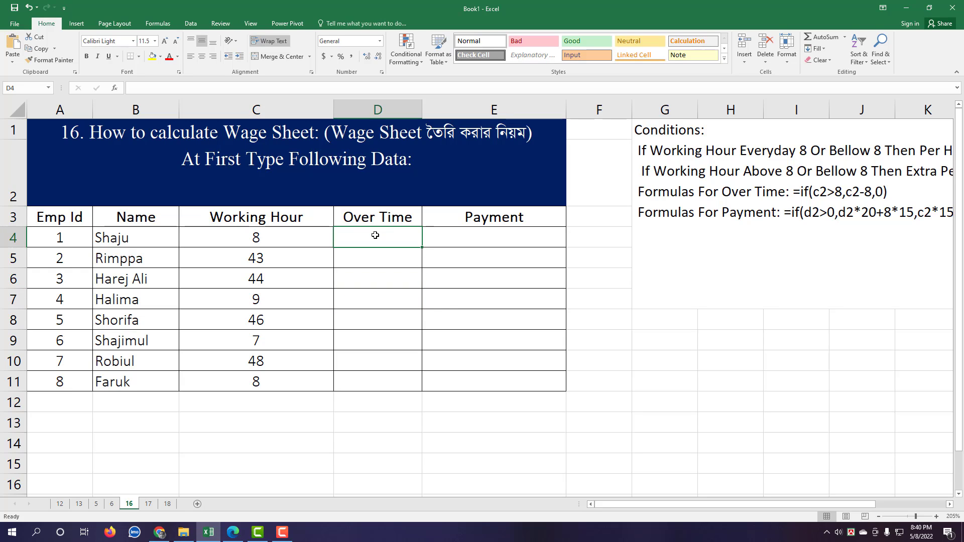
type("=")
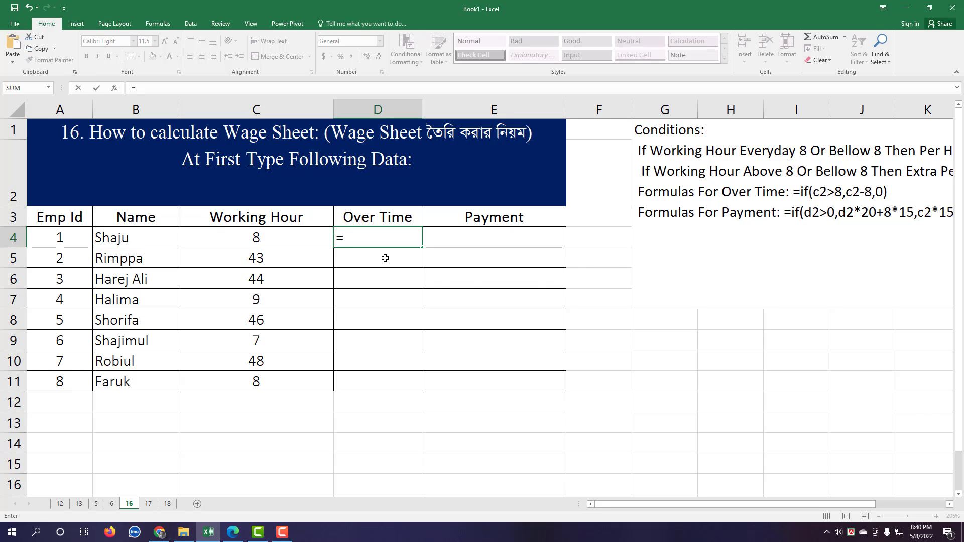
type("if")
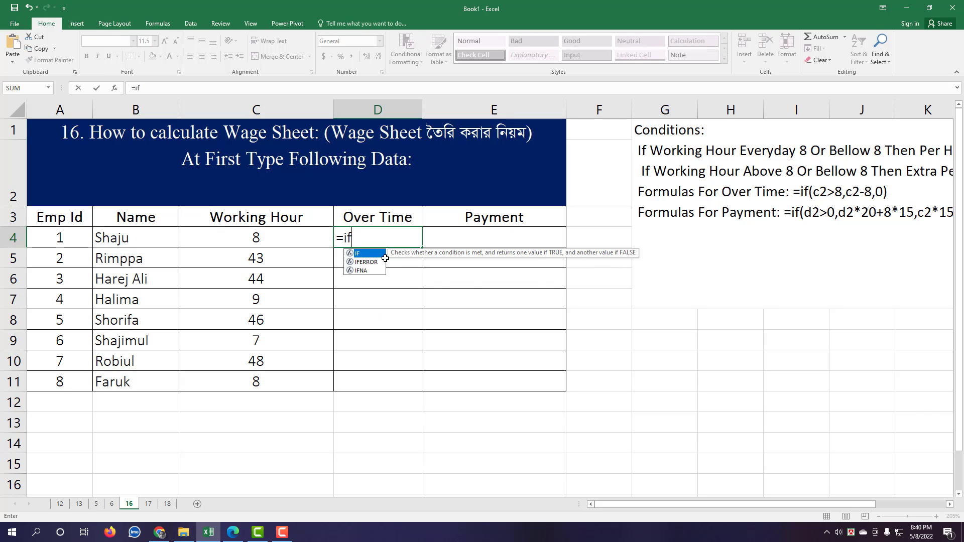
type("(")
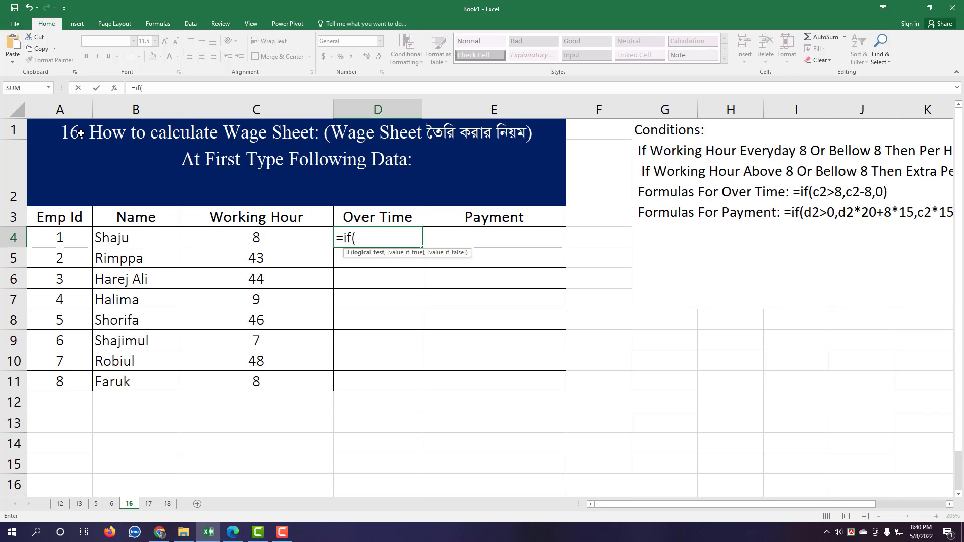
left_click(263, 240)
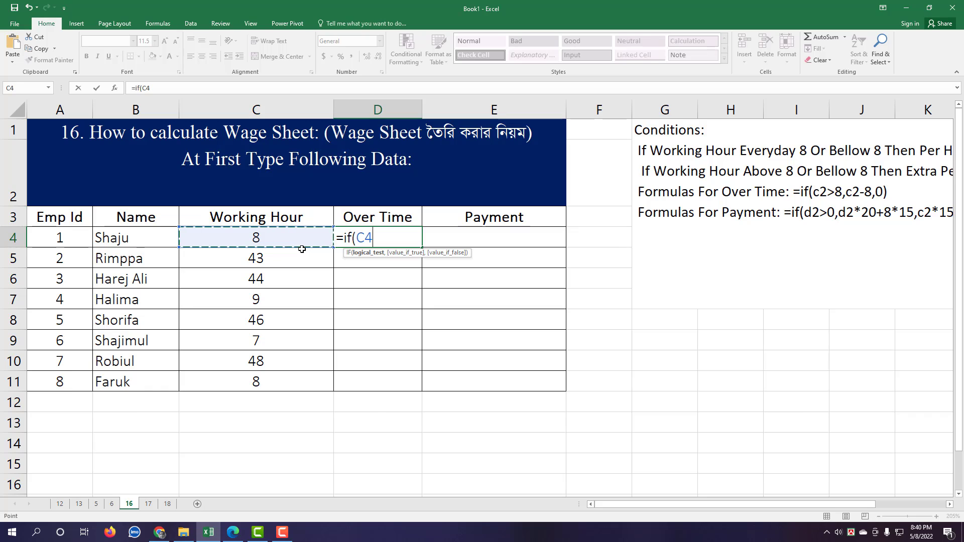
key("F8")
type("8")
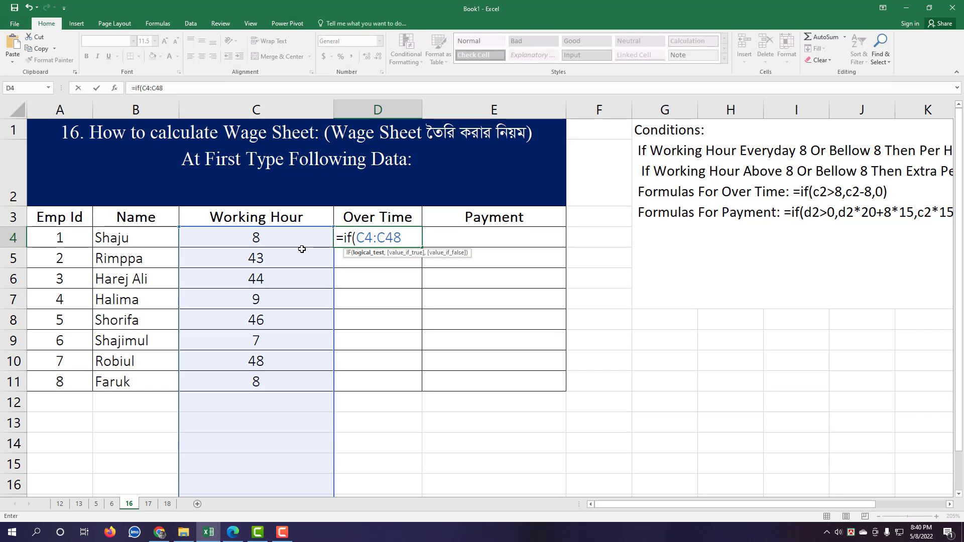
key("BackSpace")
key("BackSpace")
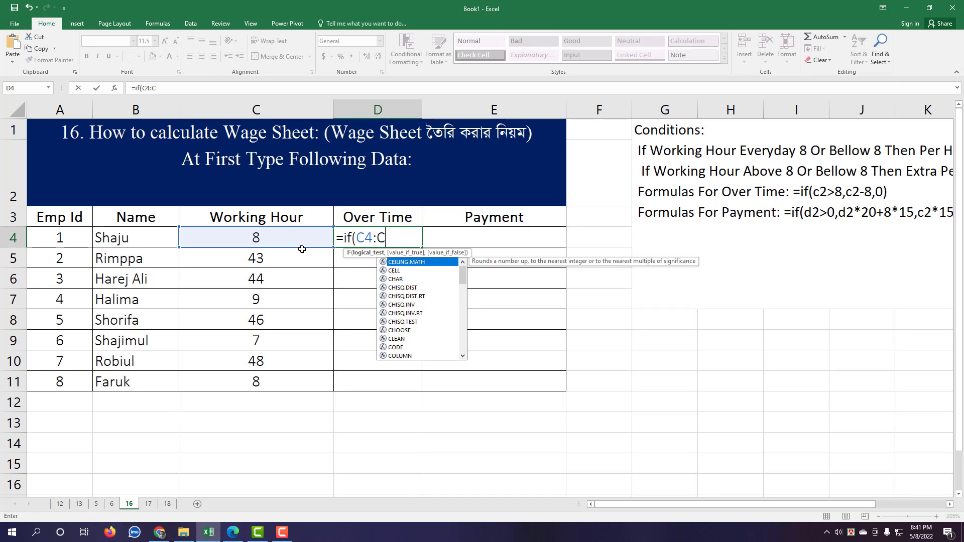
key("BackSpace")
key("BackSpace")
Step: Complete the overtime formula in D4 as =if(C4>8,C4-8,0) and fill it down through D11
type(">")
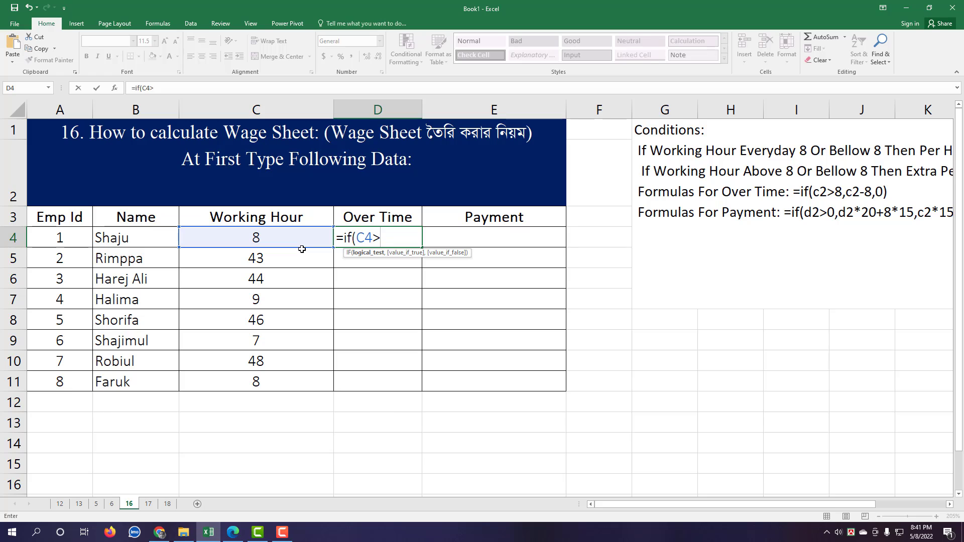
type("8,")
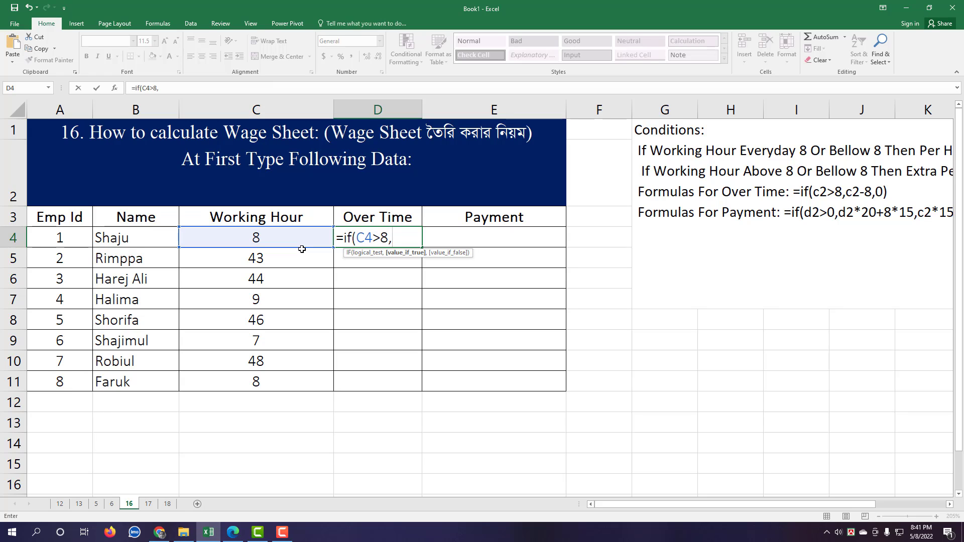
left_click(273, 236)
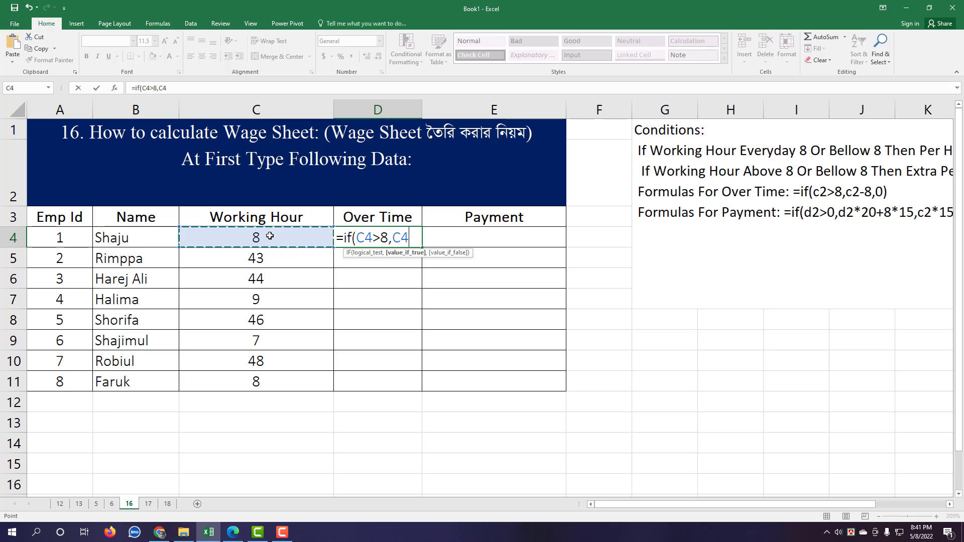
type("-")
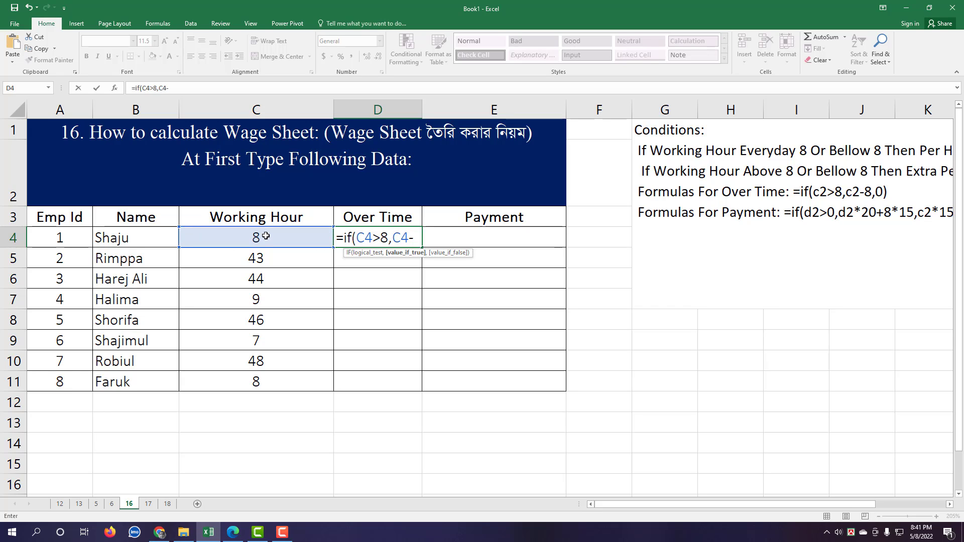
type("8")
type(",")
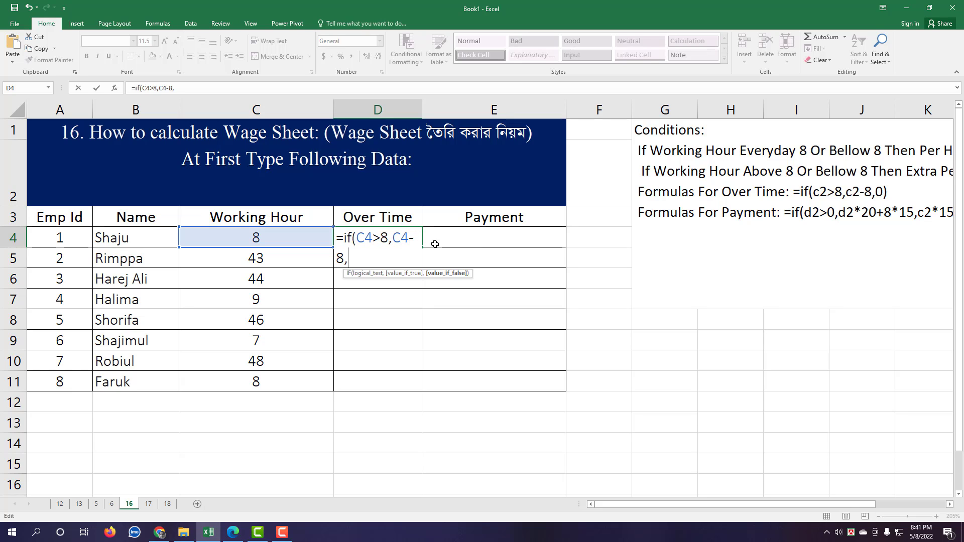
type("0)")
key("Return")
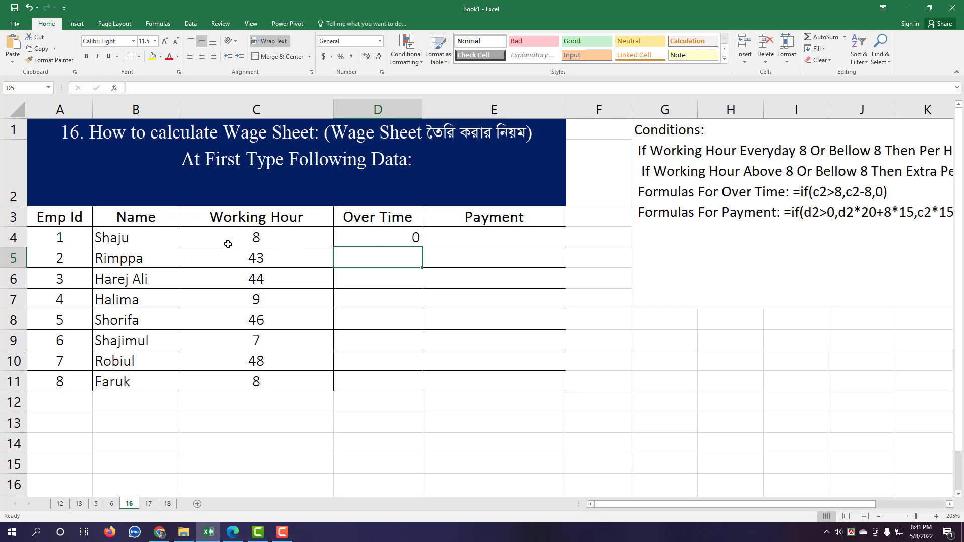
left_click(414, 245)
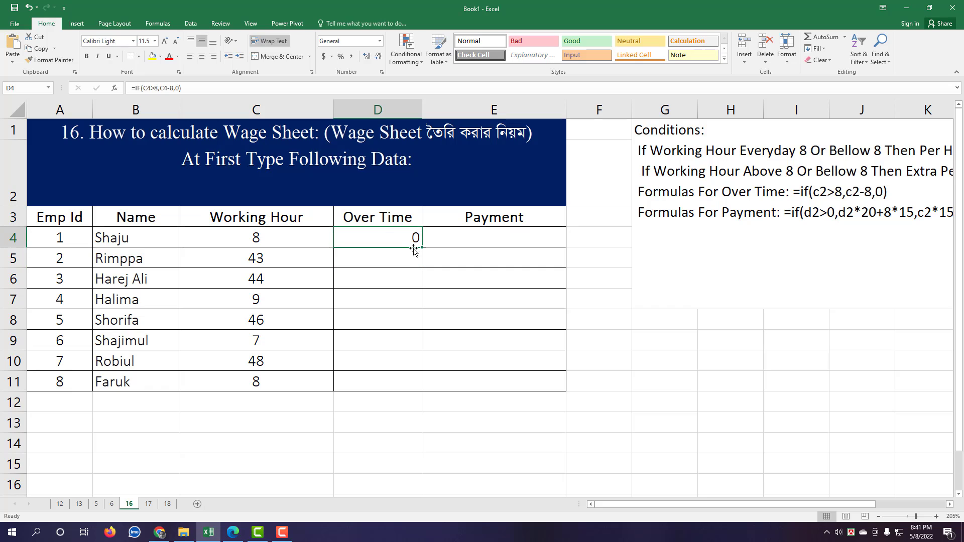
left_click_drag(422, 247, 422, 391)
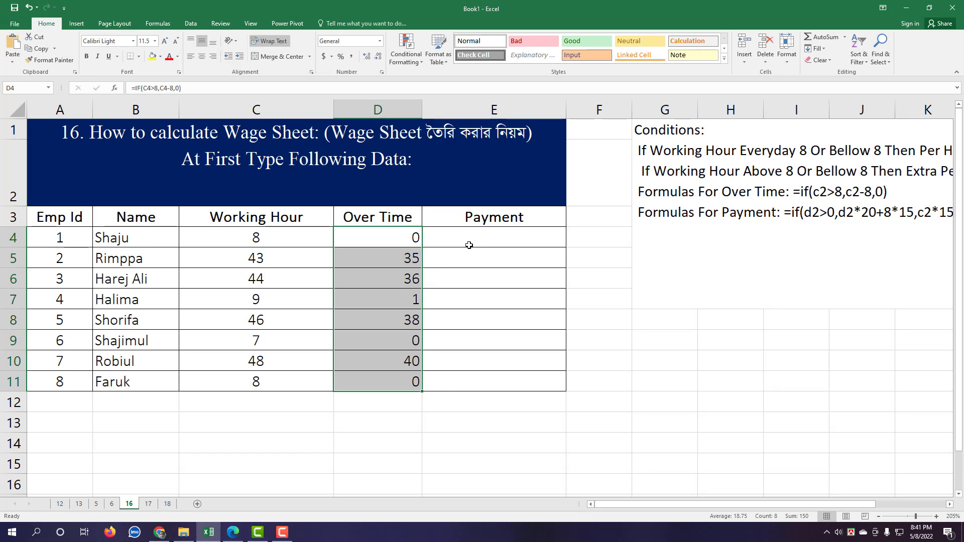
Step: Set the working hours of the first employee in C4 to 9
left_click(256, 241)
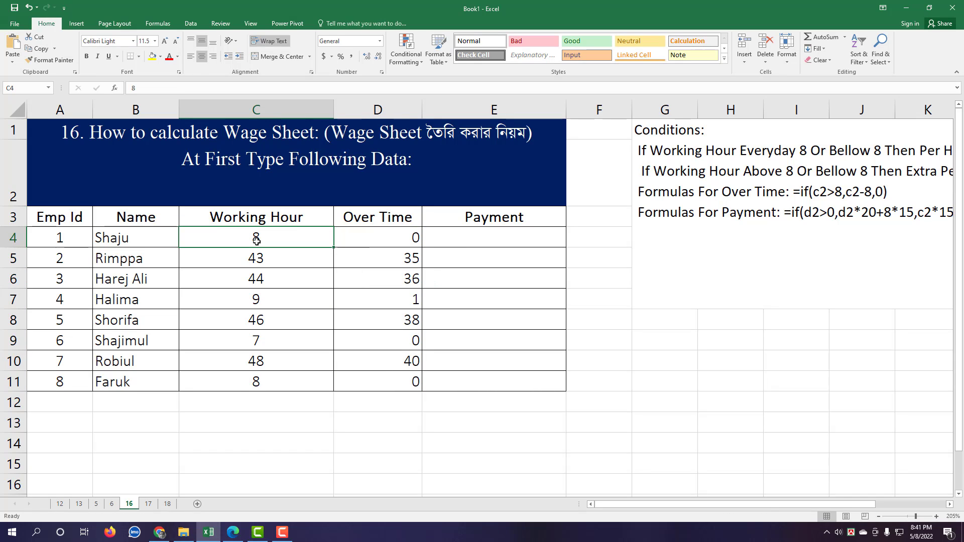
type("9")
key("Return")
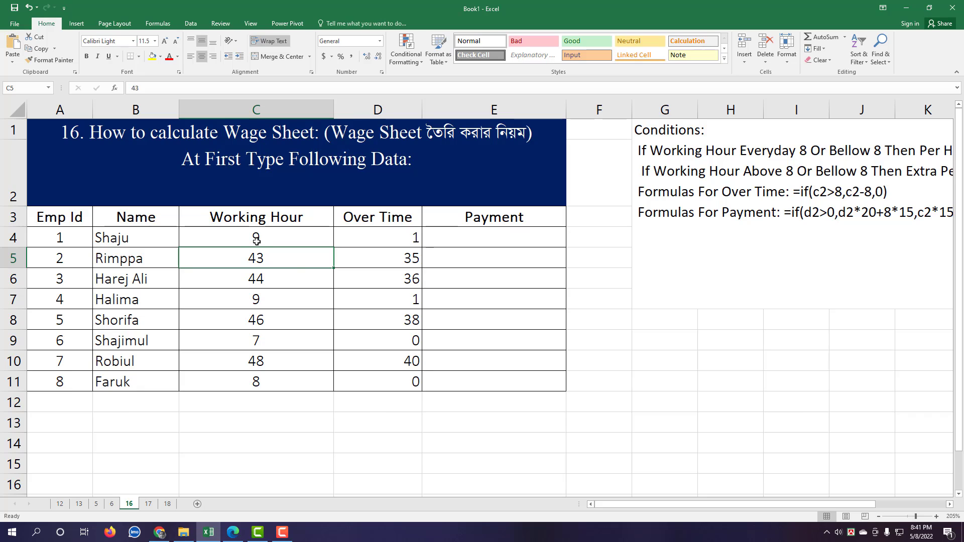
Step: Enter the payment formula =if(D4>0,D4*20+8*15,C4*15) in cell E4
left_click(463, 248)
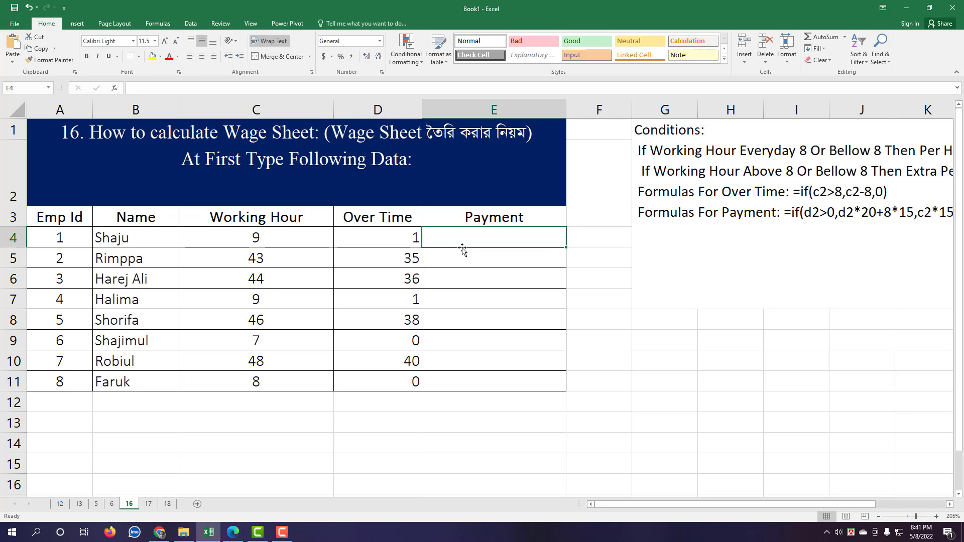
type("=")
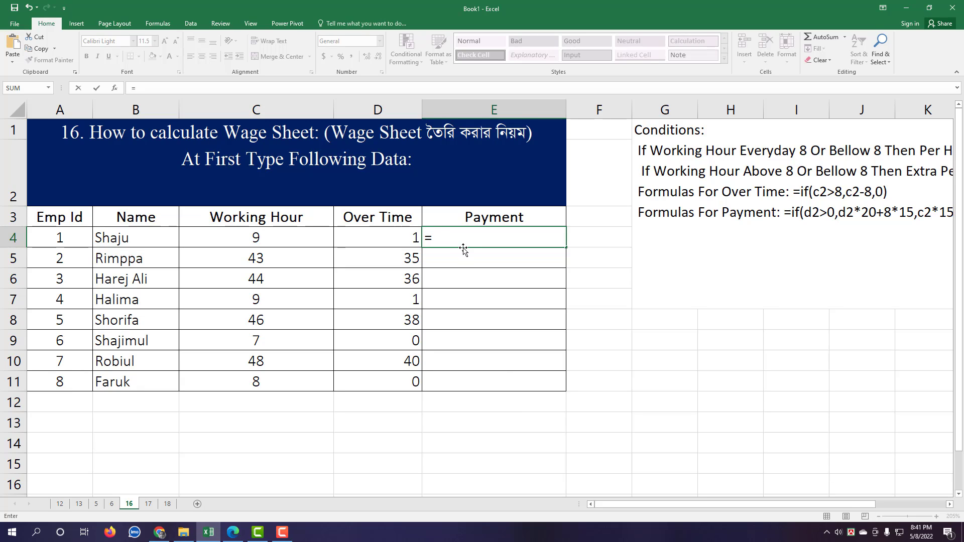
type("if")
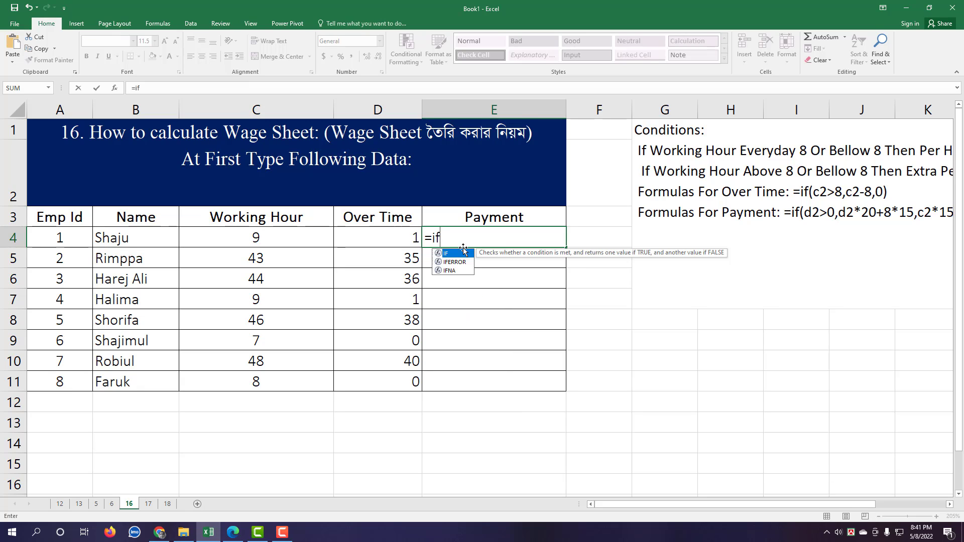
type("(")
left_click(374, 243)
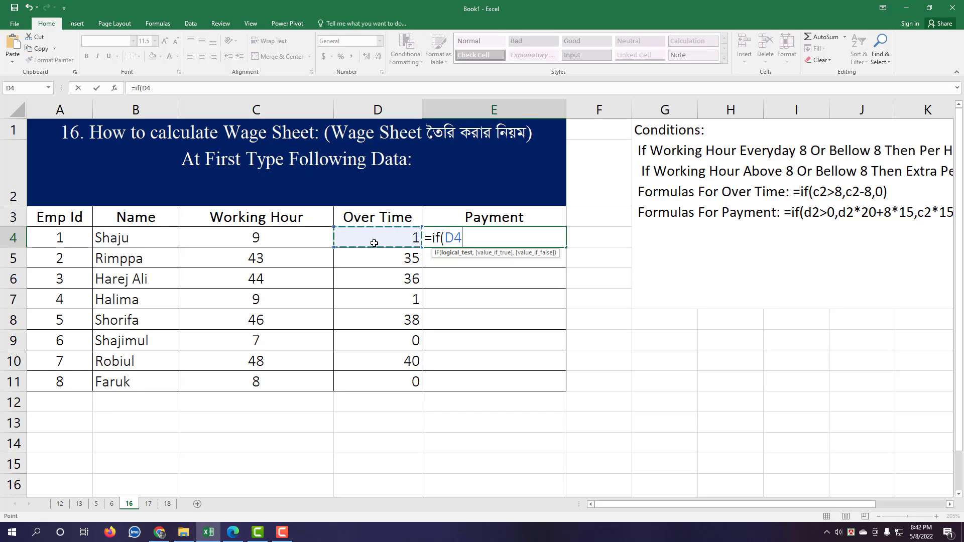
type(">0,")
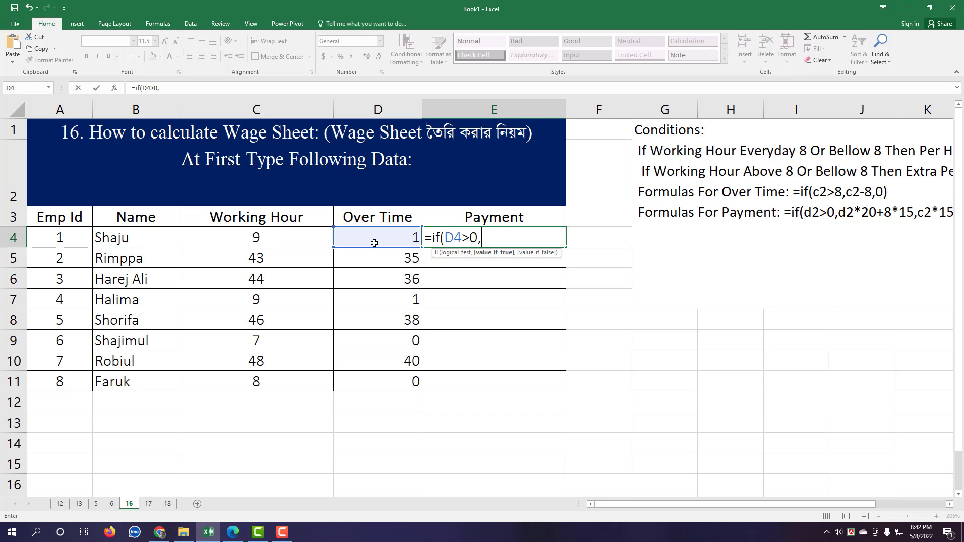
left_click(374, 243)
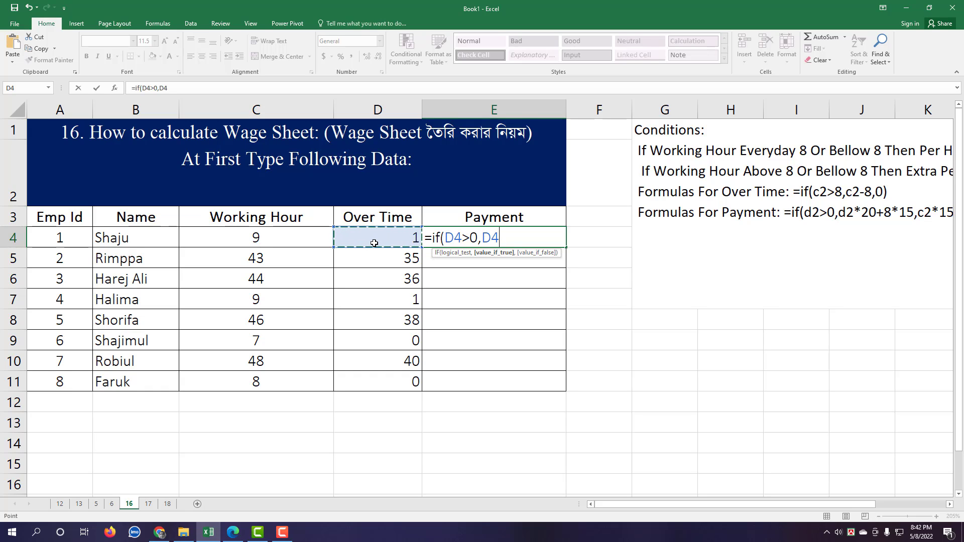
type("*20")
type("+")
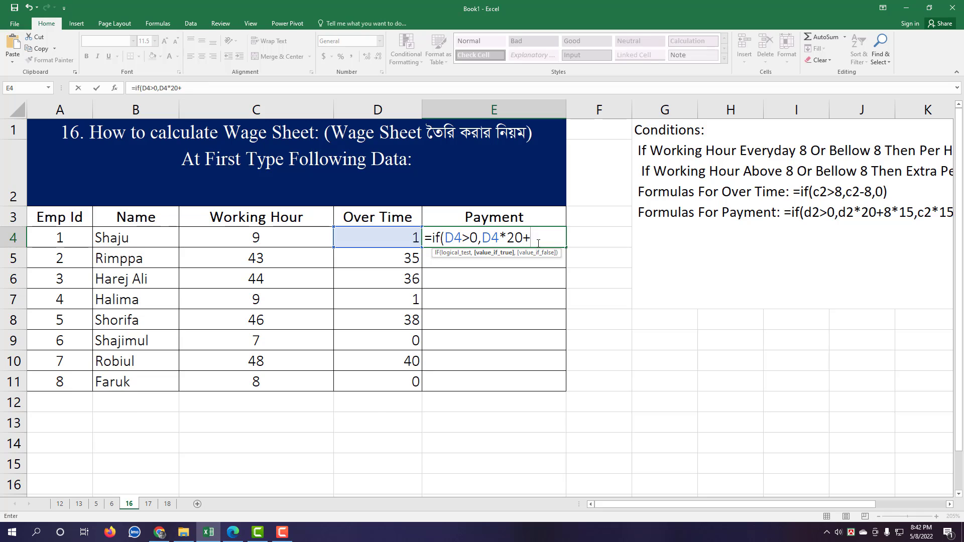
type("8*15,")
key("Left")
key("Left")
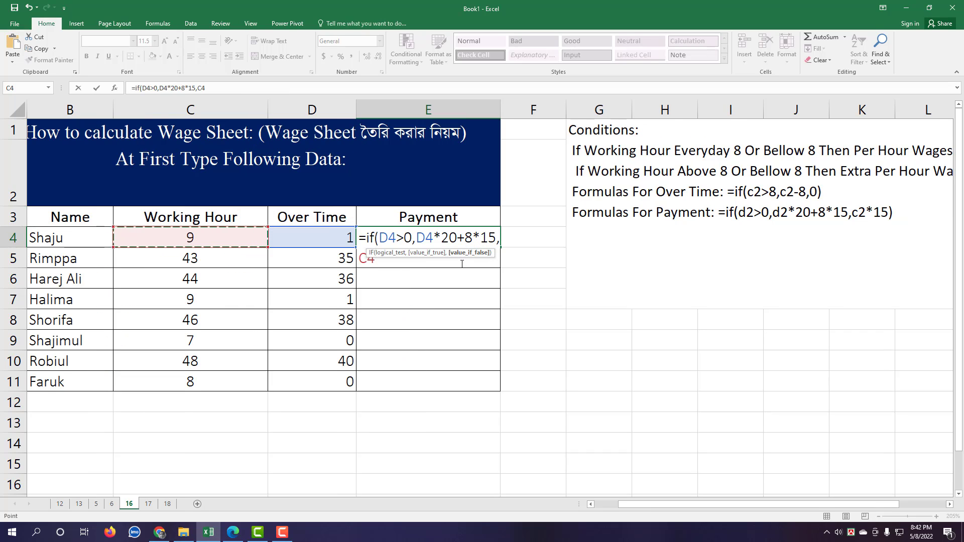
type("*15")
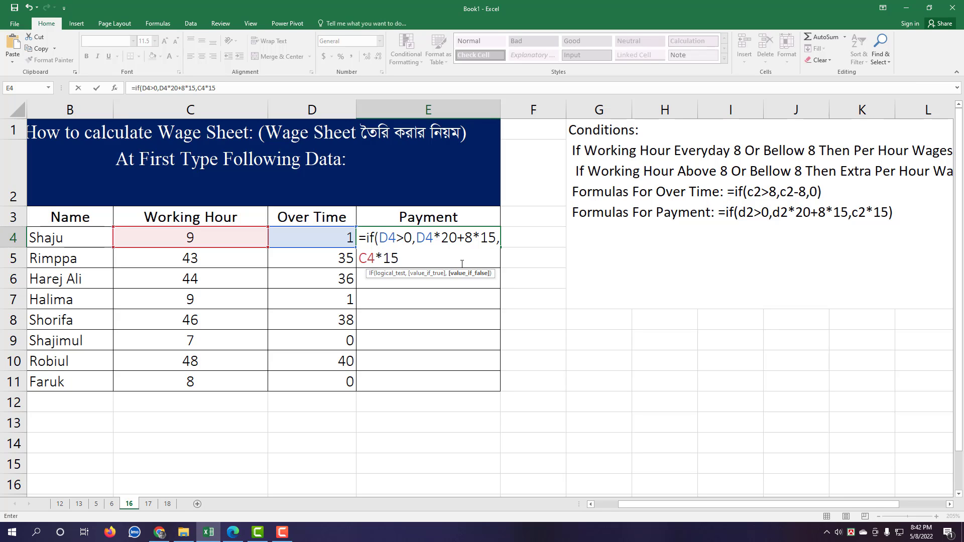
type(")")
key("Return")
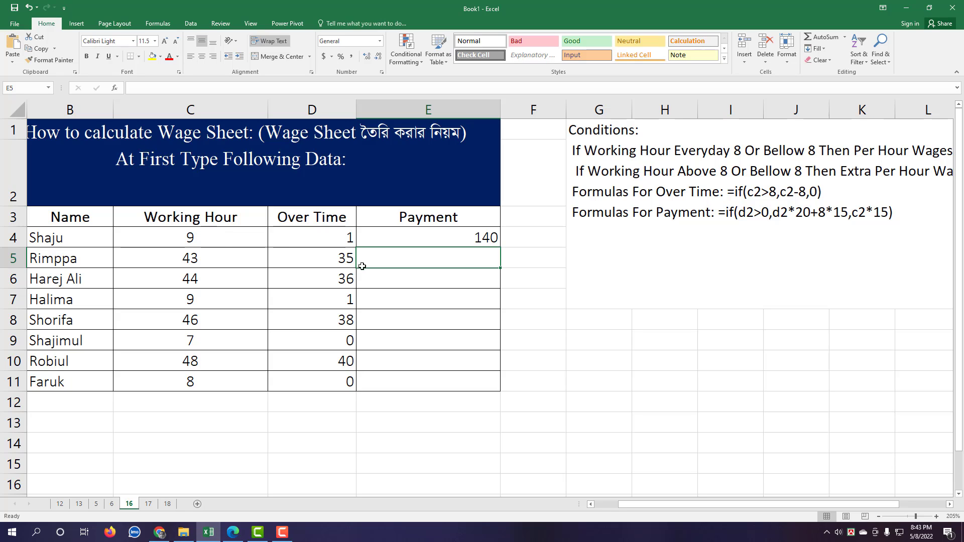
Step: Calculate the basic eight-hour wage in the empty cell F12 with =8*15
left_click(535, 406)
type("=")
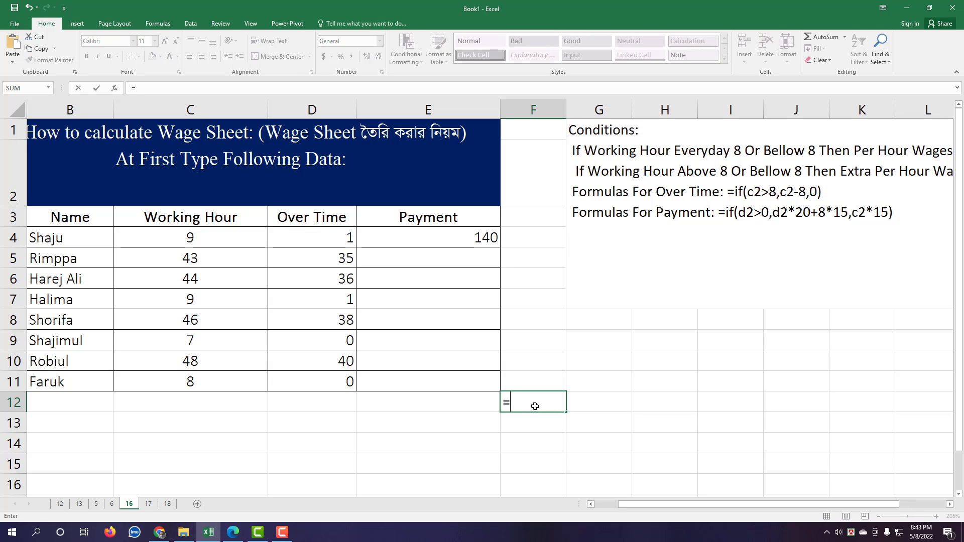
type("8*15")
key("Return")
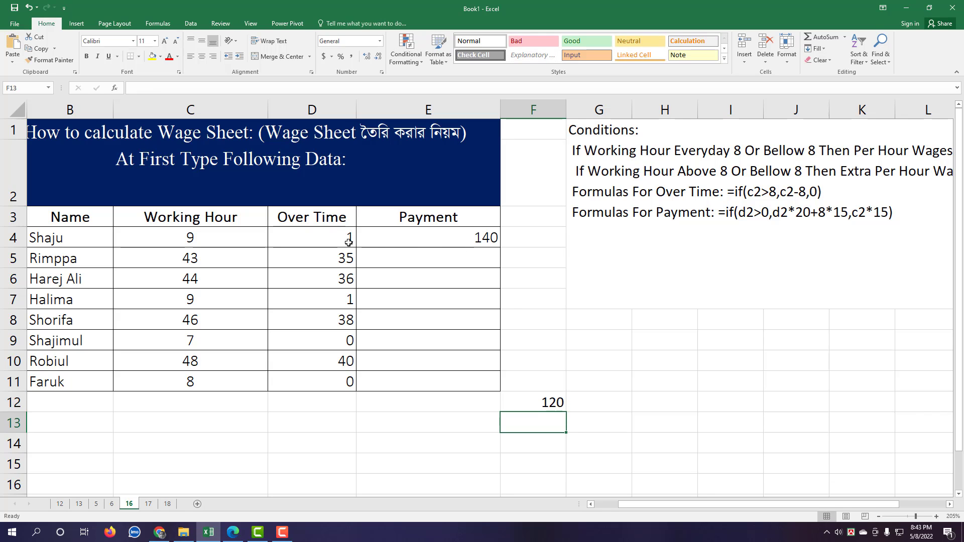
Step: Replace the content of F12 with =120+20 to check the first employee's payment
left_click(552, 406)
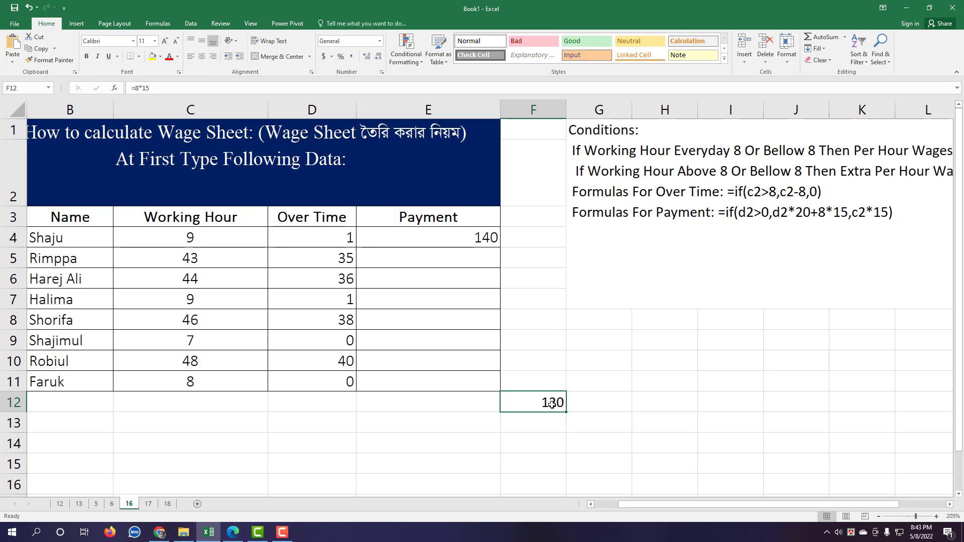
type("=12")
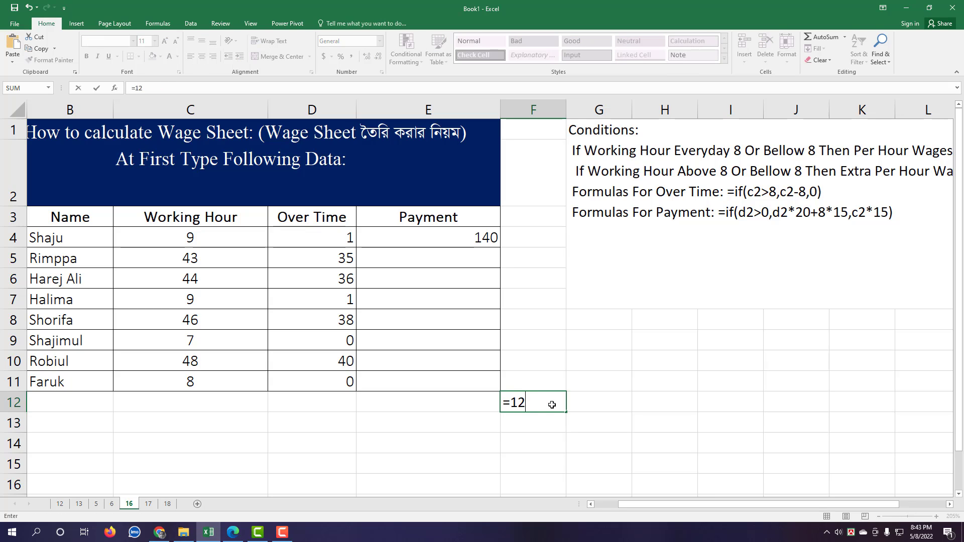
type("0+20")
key("Return")
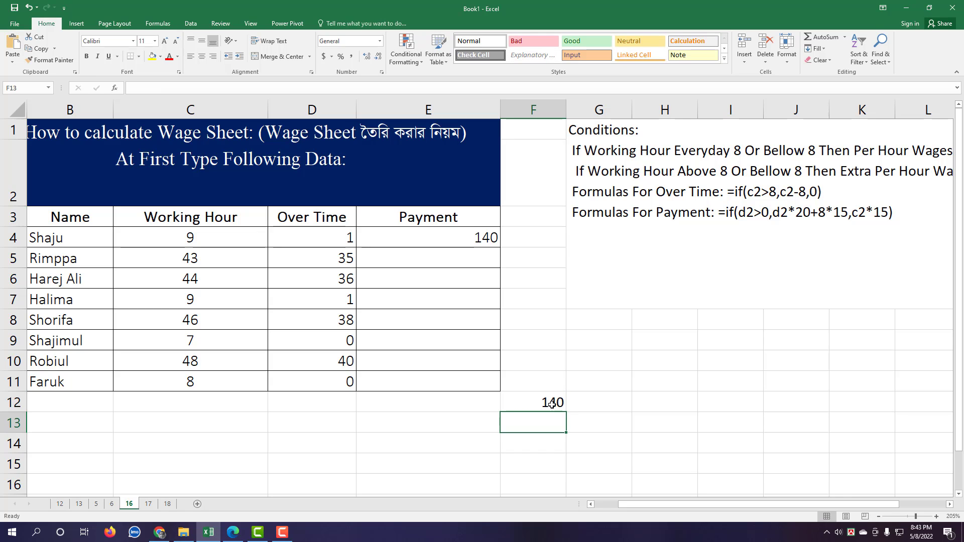
Step: Fill the payment formula from E4 down through E11
left_click(466, 235)
left_click_drag(499, 245, 515, 386)
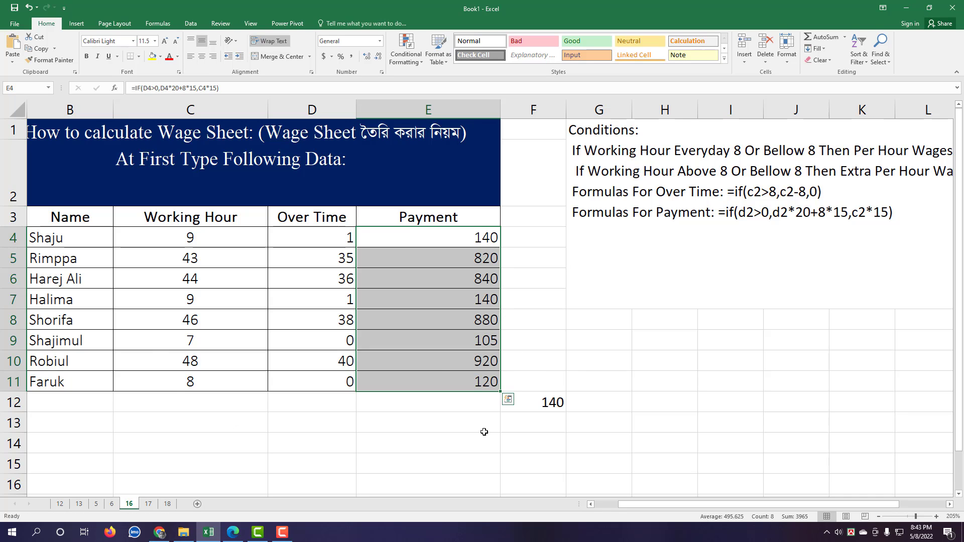
Step: Check the payment in row 10 by calculating =120+40*20 in cell E13
left_click(433, 428)
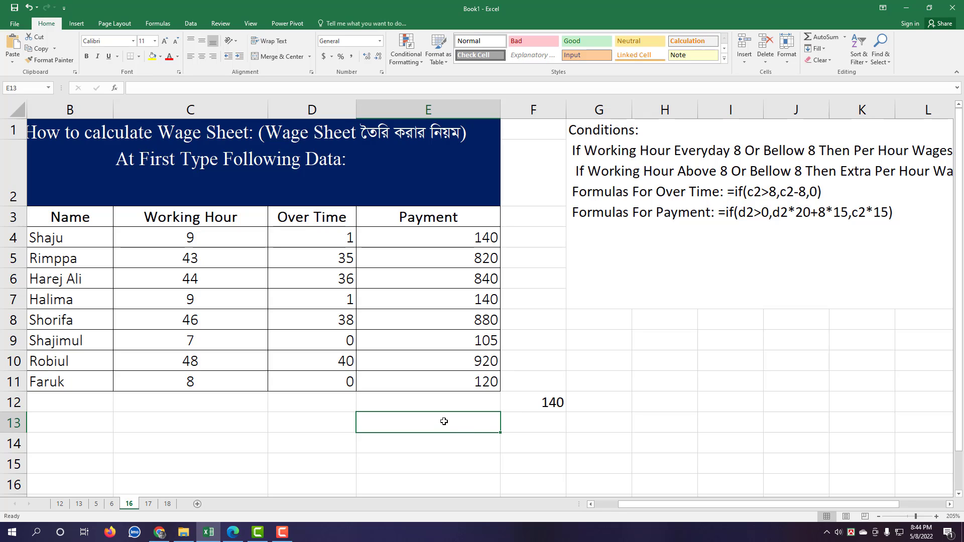
type("=")
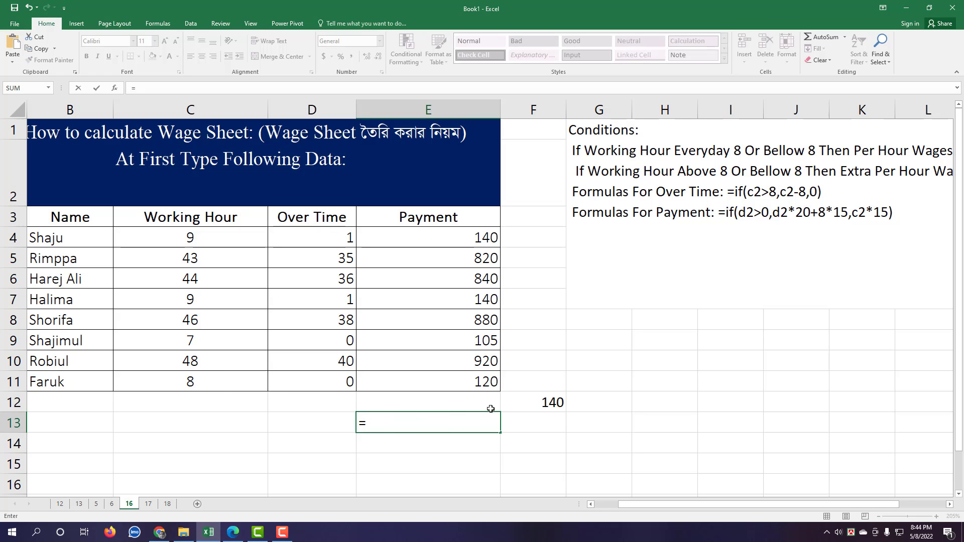
type("120+40")
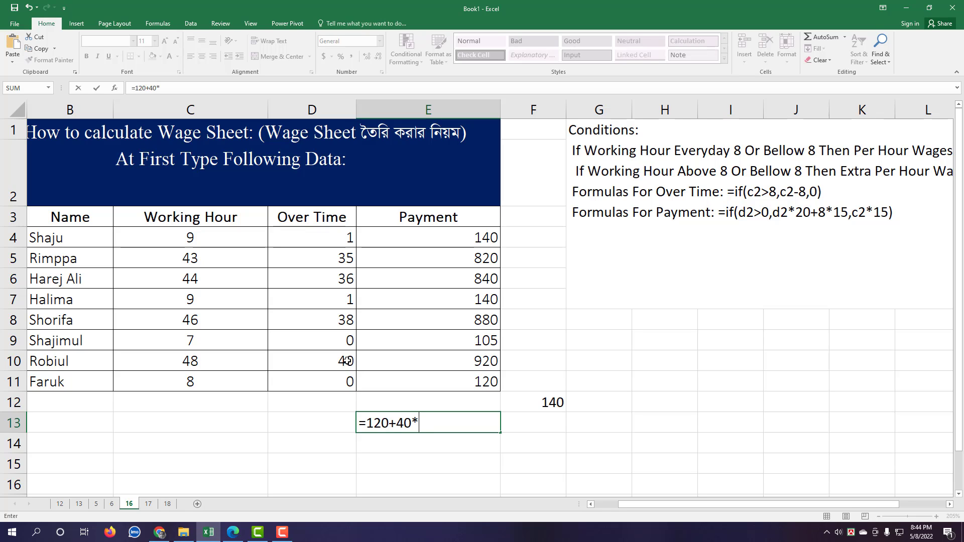
type("*20")
key("Return")
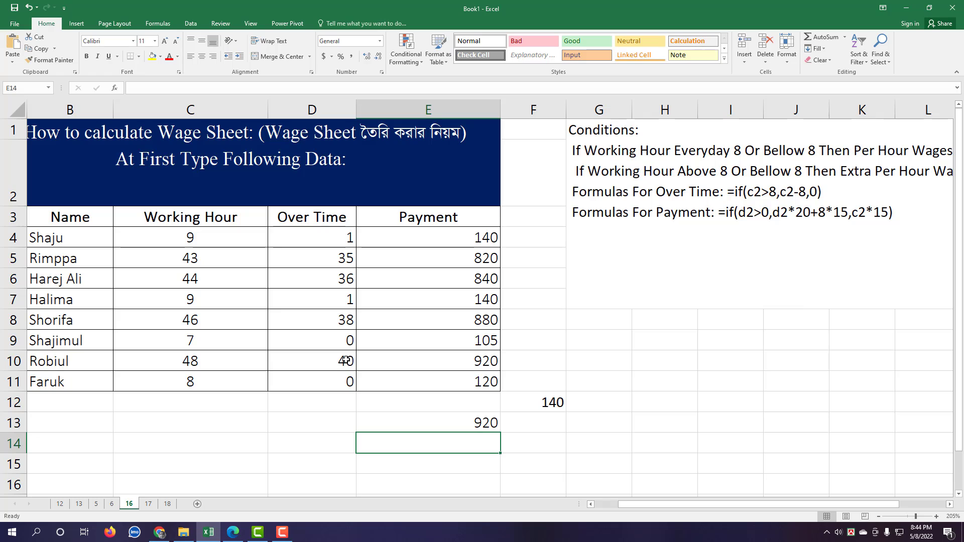